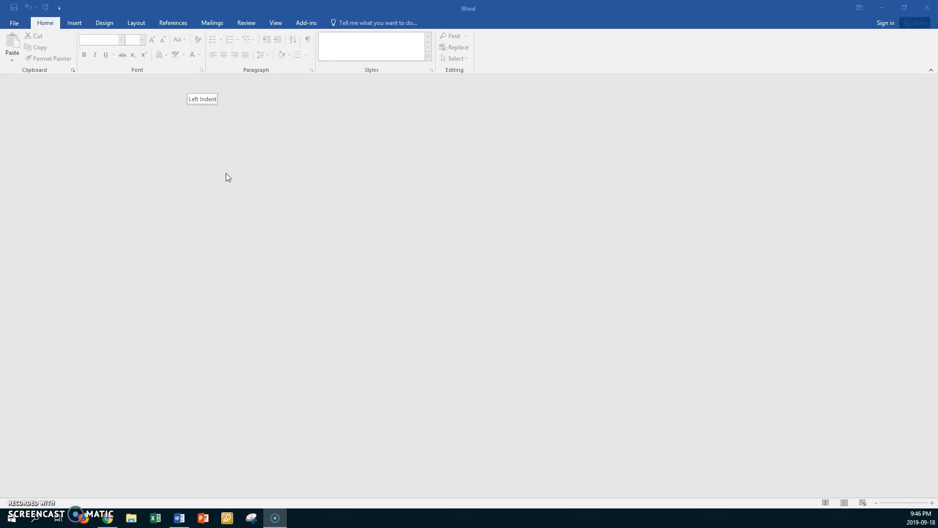
# Step: Open the document "data for bullets indents" from the CLASSES V Drive > ICT > Teaching Documents folder on drive D
pyautogui.click(15, 24)
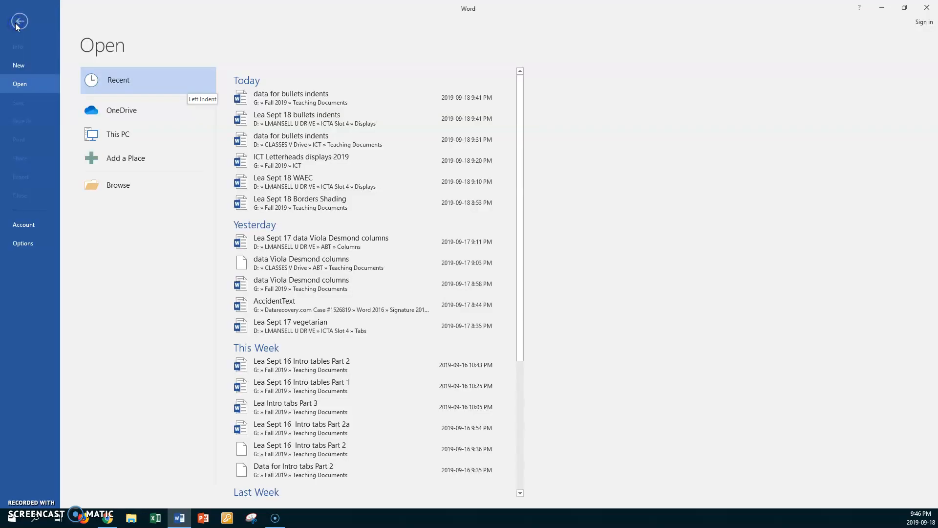
pyautogui.click(18, 83)
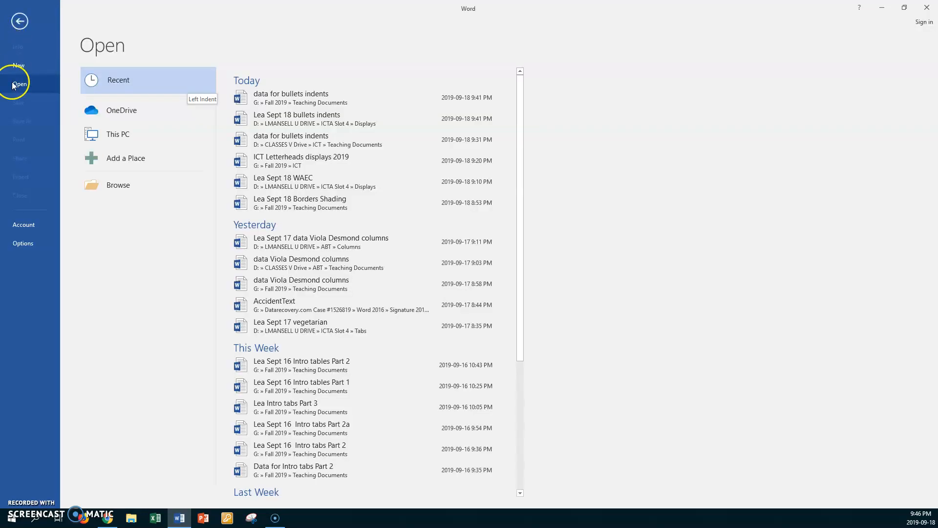
pyautogui.click(118, 184)
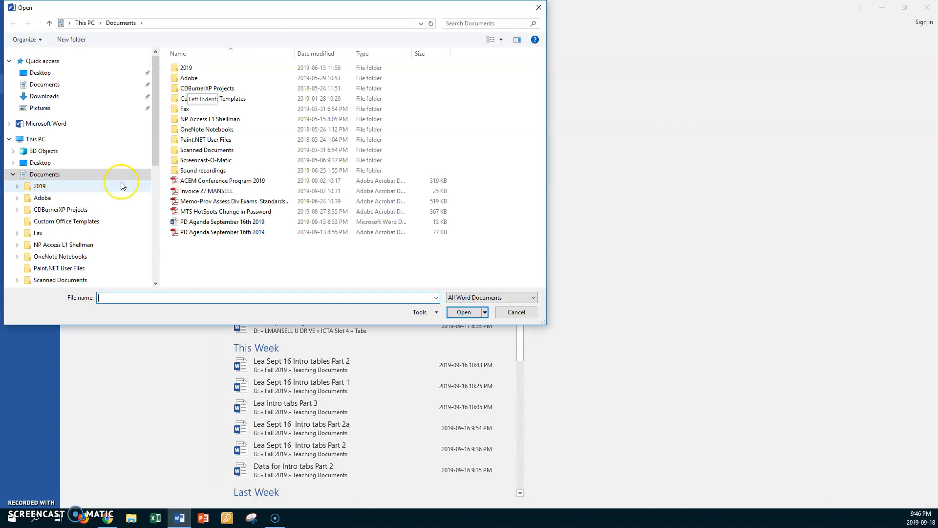
pyautogui.moveTo(154, 116); pyautogui.dragTo(153, 180)
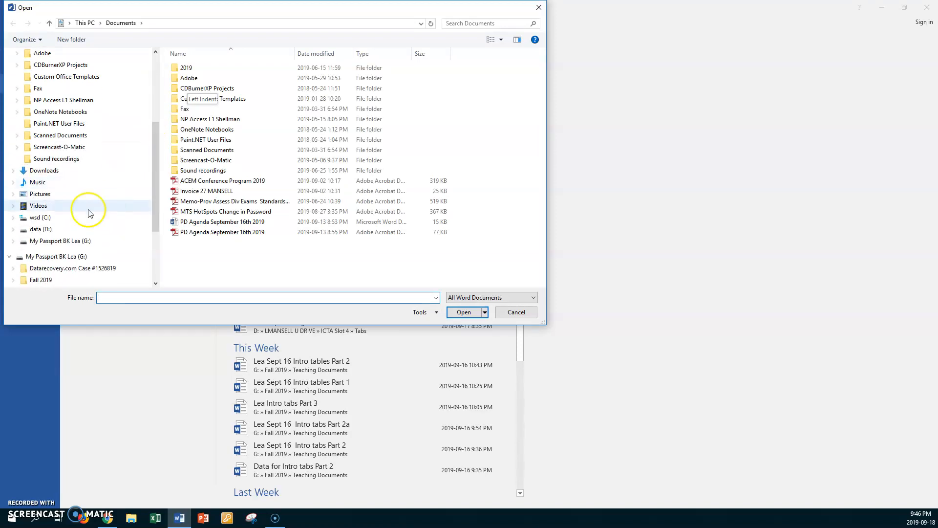
pyautogui.click(36, 229)
pyautogui.doubleClick(174, 88)
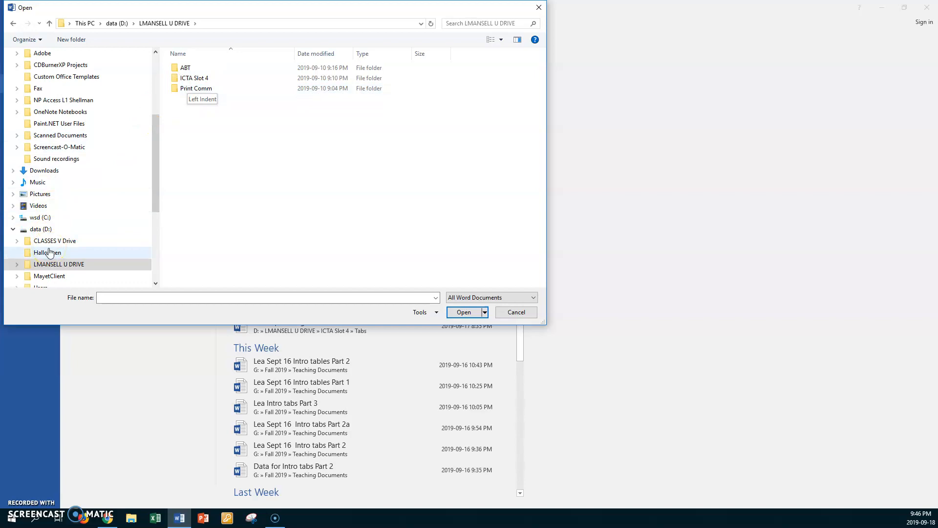
pyautogui.click(28, 241)
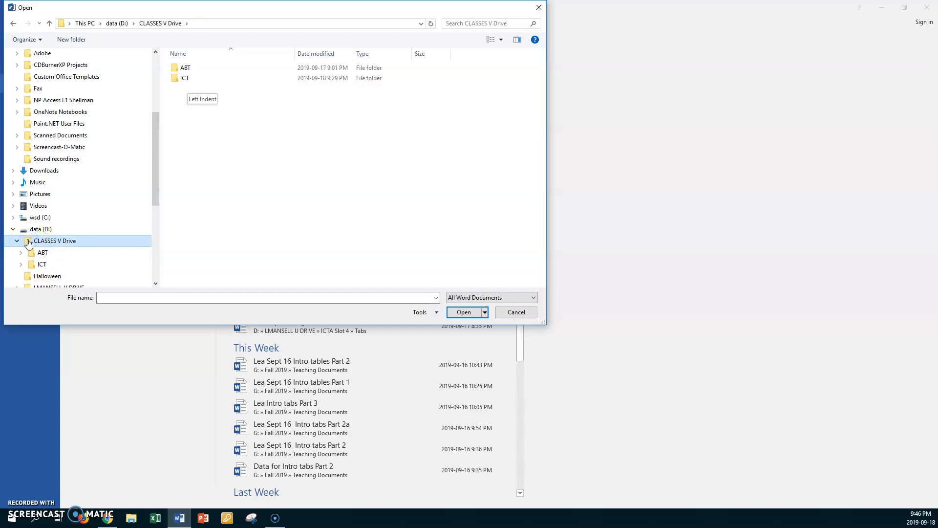
pyautogui.doubleClick(176, 79)
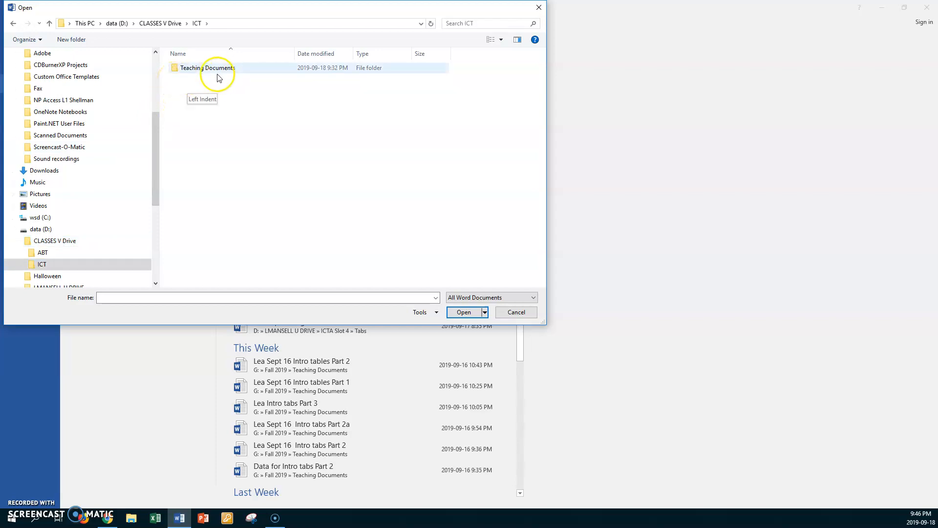
pyautogui.doubleClick(175, 67)
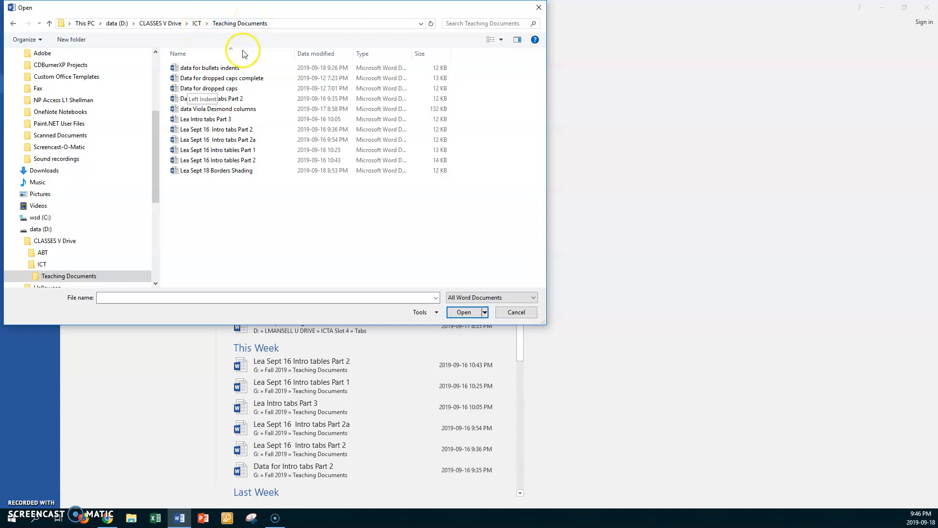
pyautogui.doubleClick(175, 68)
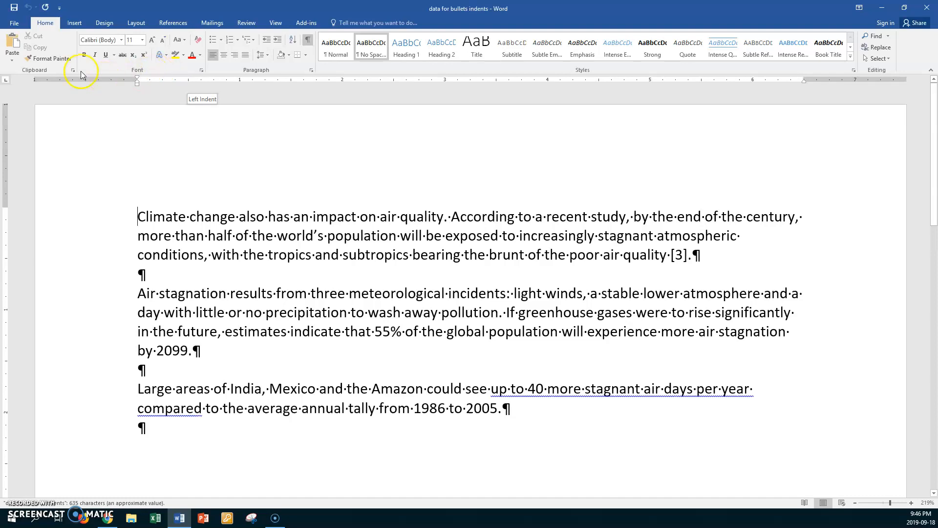
# Step: Save a copy in the personal U drive's ICTA Slot 4 > Displays folder, named with the author's first name followed by "Sept 18 indents"
pyautogui.click(16, 23)
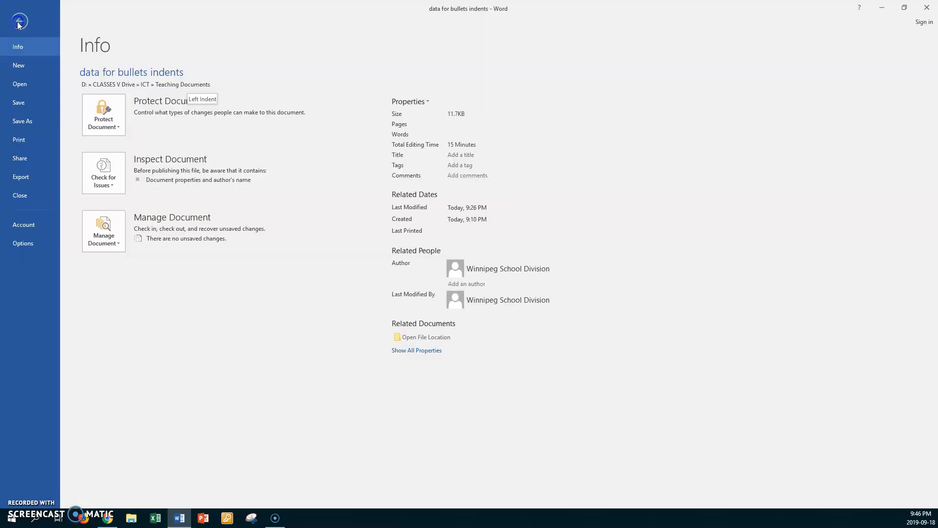
pyautogui.click(22, 121)
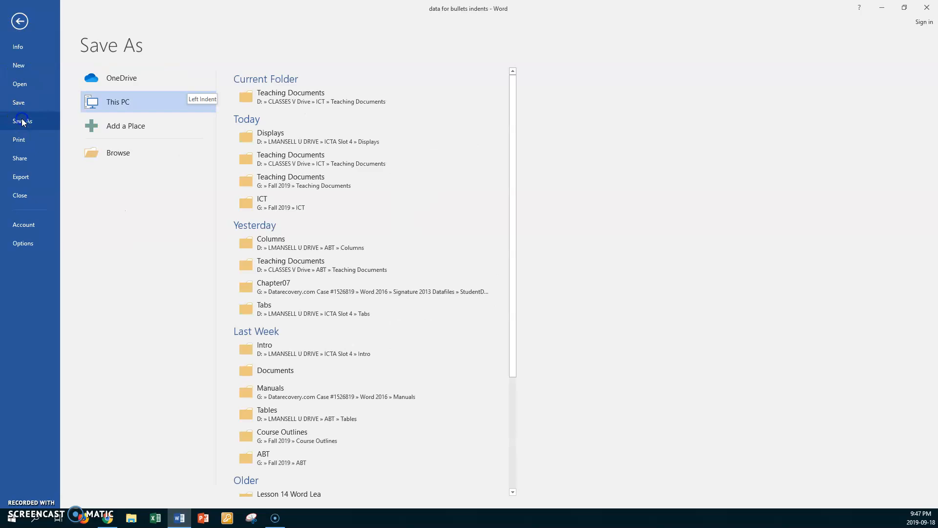
pyautogui.click(120, 152)
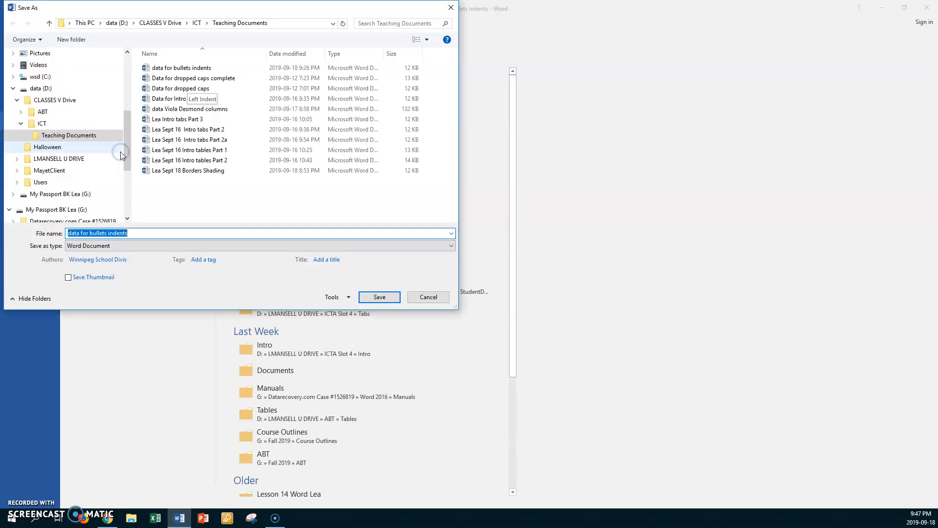
pyautogui.click(58, 159)
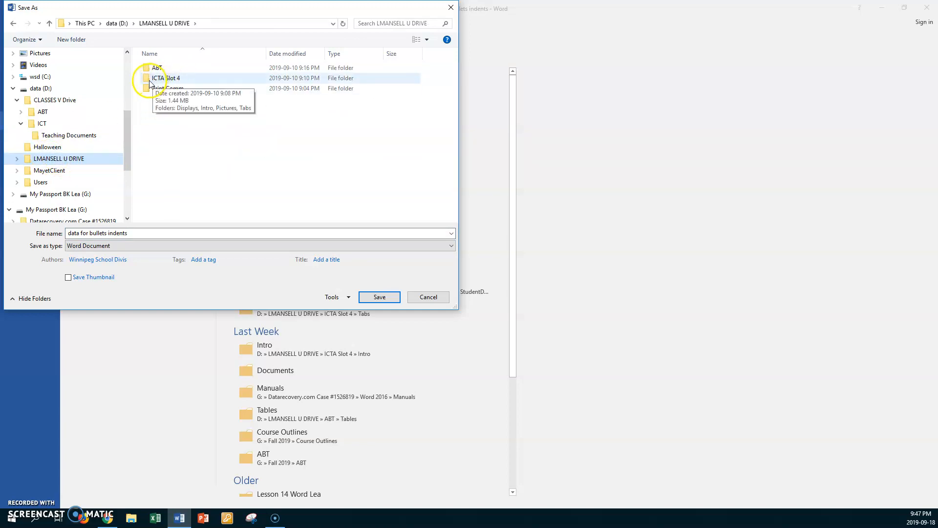
pyautogui.doubleClick(149, 81)
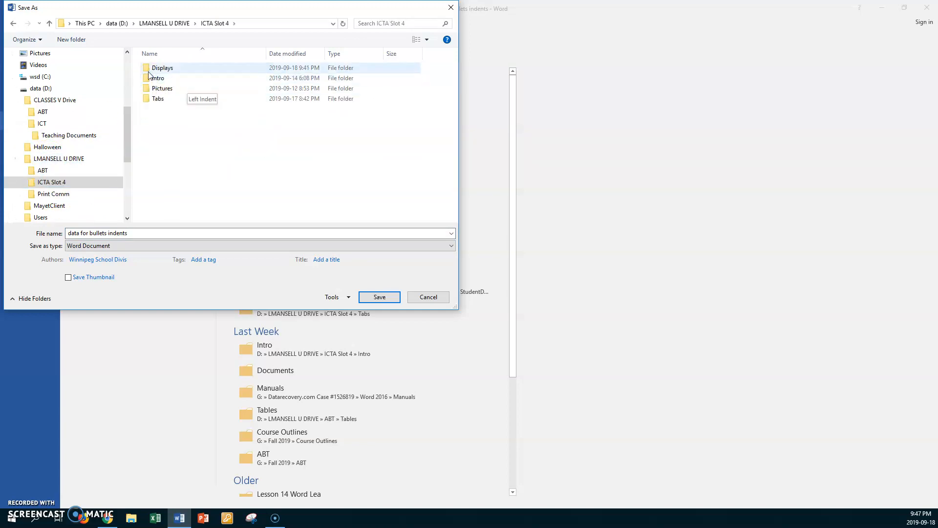
pyautogui.doubleClick(146, 65)
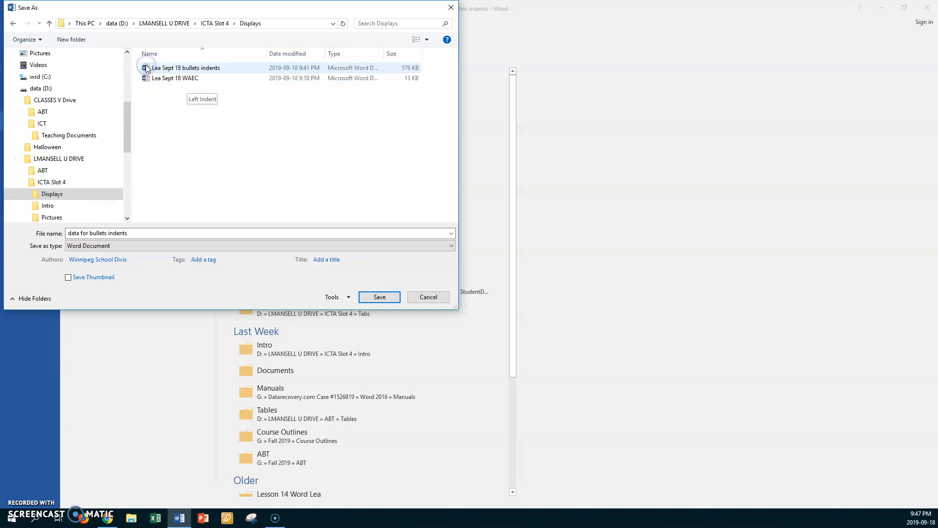
pyautogui.click(104, 233)
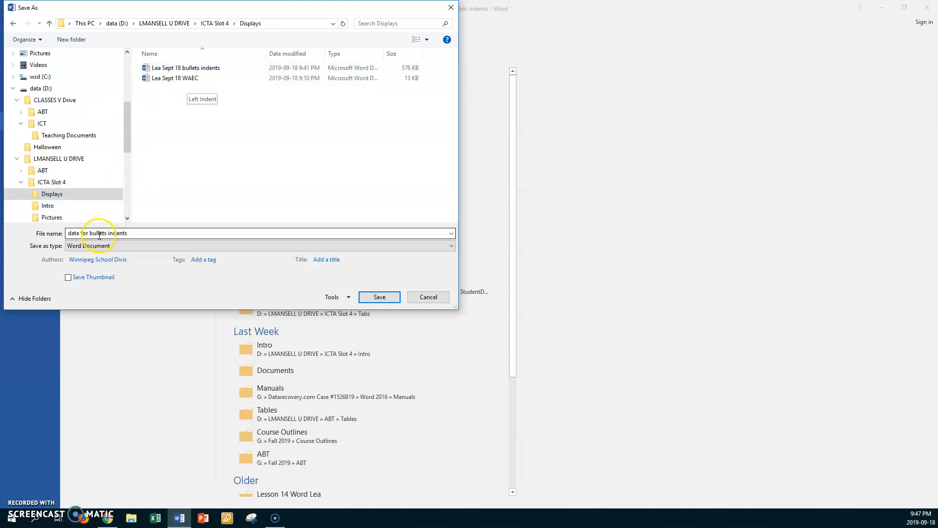
pyautogui.click(135, 232)
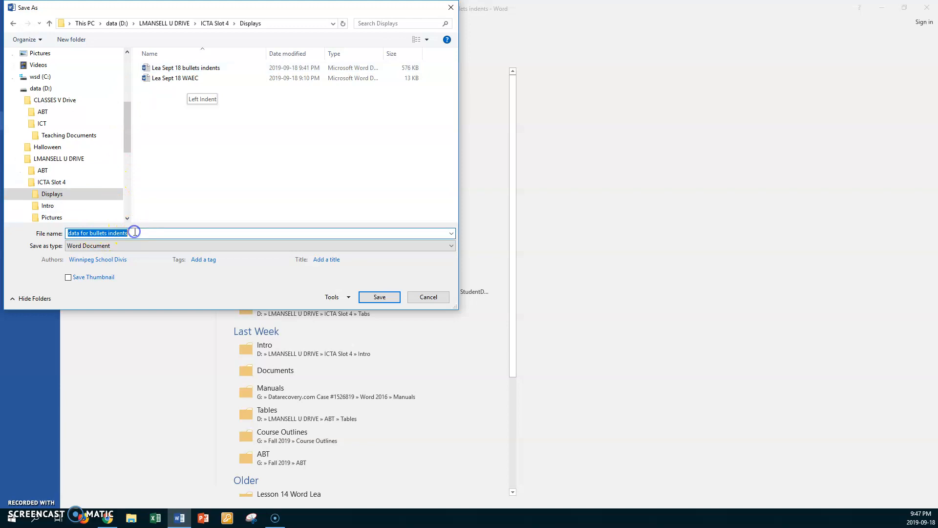
pyautogui.click(108, 233)
pyautogui.moveTo(108, 233); pyautogui.dragTo(58, 236)
pyautogui.press('BackSpace')
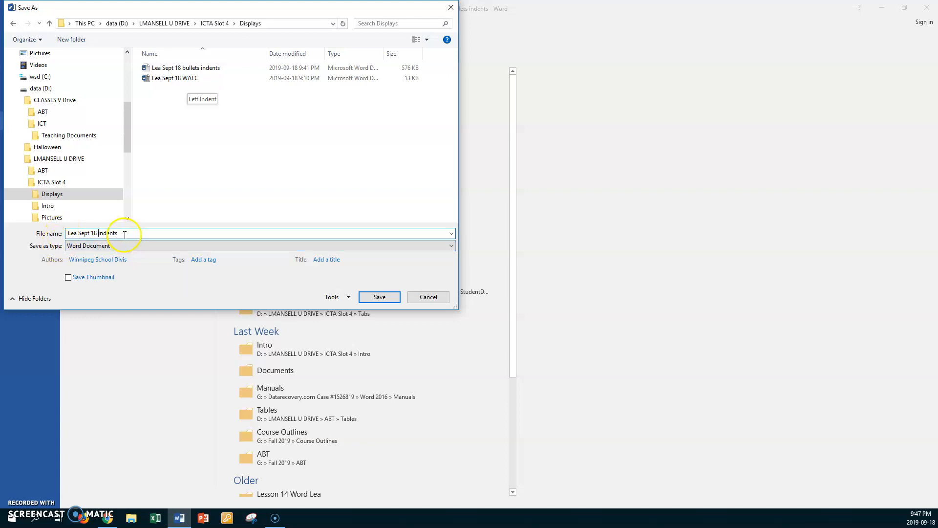
pyautogui.click(379, 298)
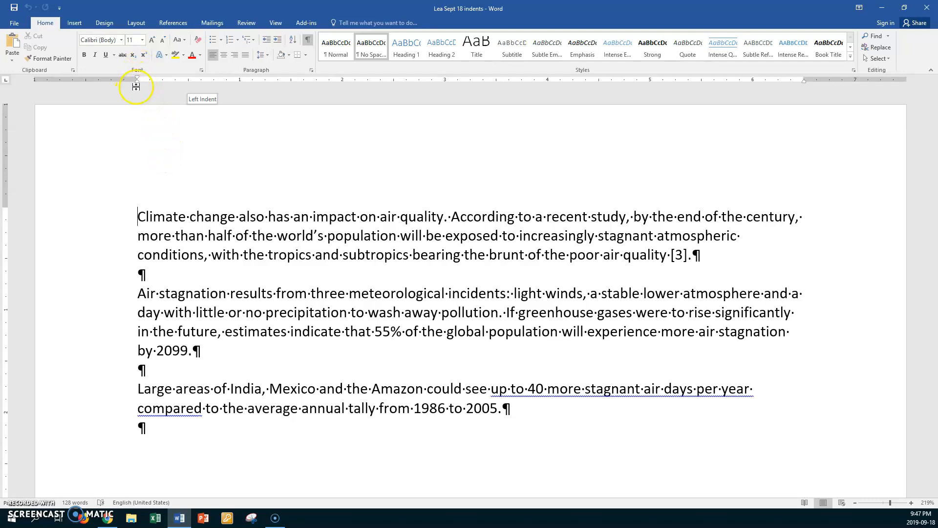
# Step: Indent the first paragraph as a hanging paragraph, with its first line at 1 inch and its remaining lines at 1.5 inches
pyautogui.moveTo(138, 87); pyautogui.dragTo(238, 83)
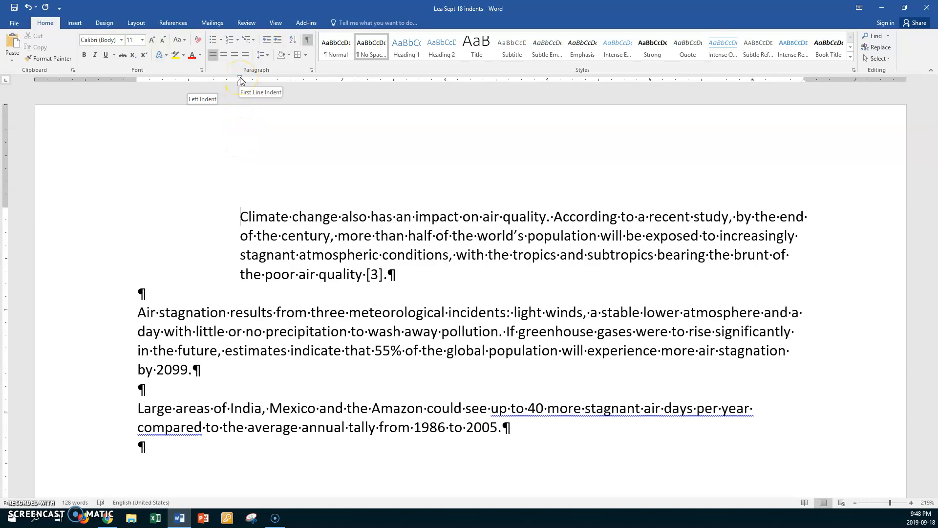
pyautogui.moveTo(241, 81); pyautogui.dragTo(190, 83)
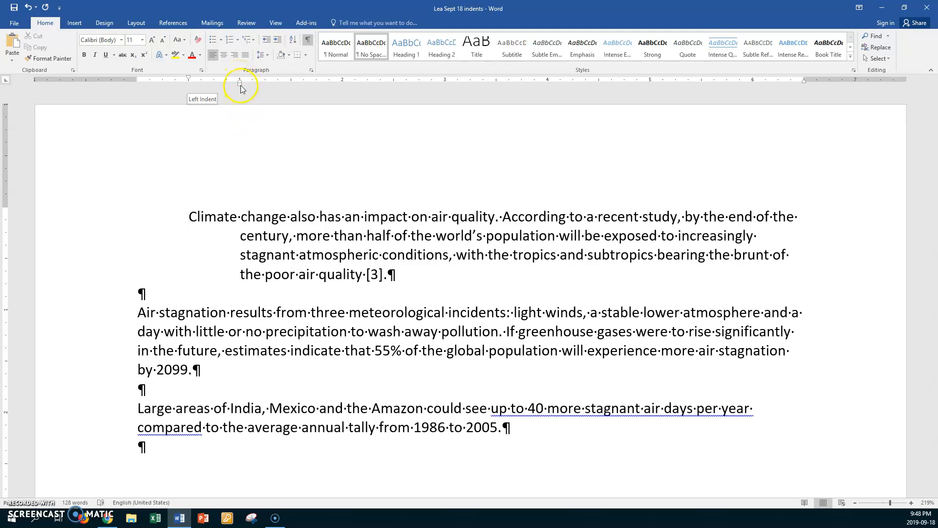
pyautogui.moveTo(240, 84); pyautogui.dragTo(289, 86)
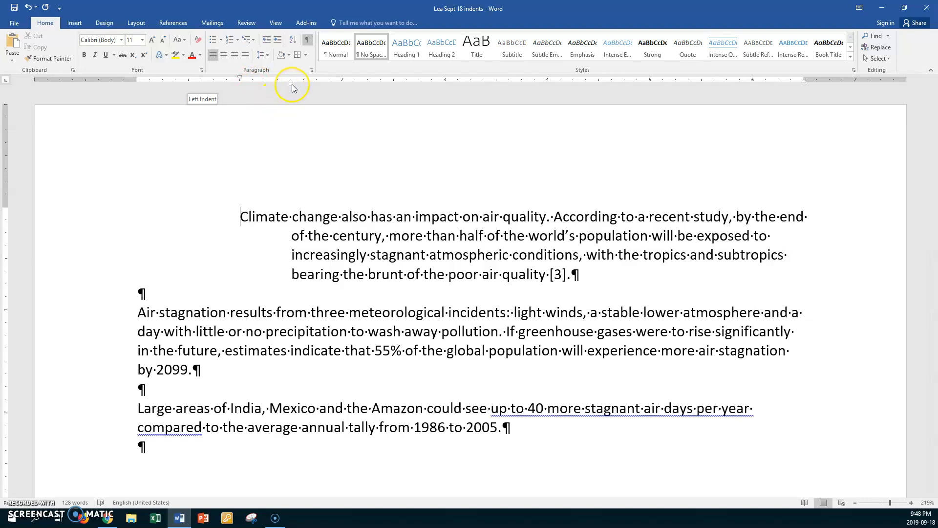
# Step: Try moving the first paragraph's left indent to 2.5 inches and back to 1.5, and its first line to 1.25 inches and back to 1
pyautogui.moveTo(292, 84); pyautogui.dragTo(393, 81)
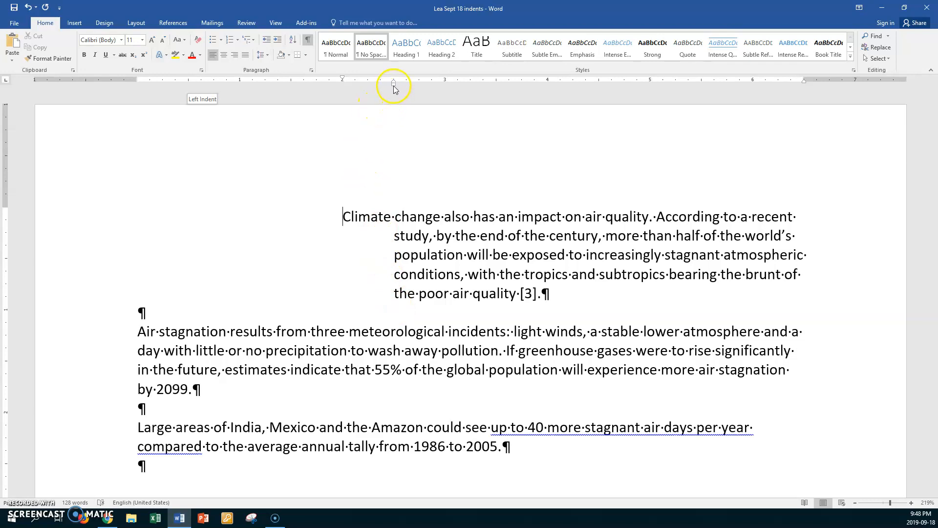
pyautogui.moveTo(394, 86); pyautogui.dragTo(290, 107)
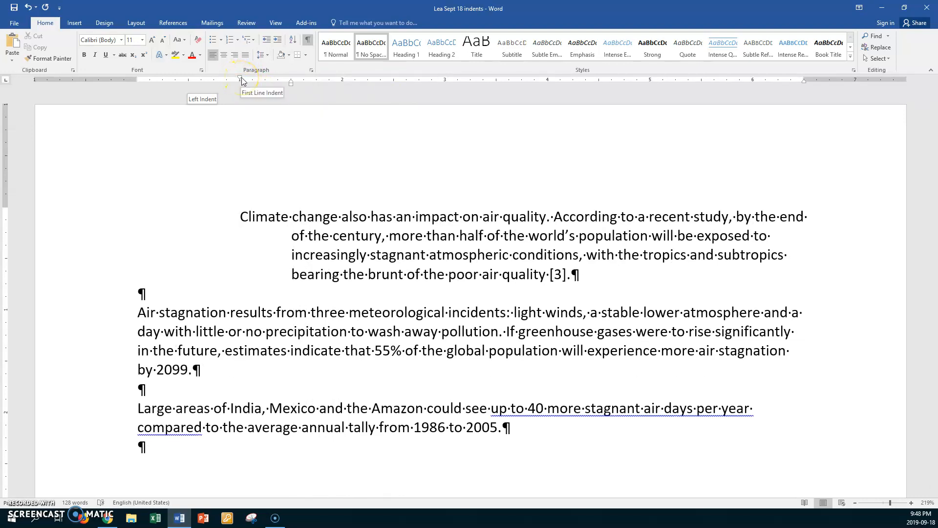
pyautogui.moveTo(240, 79); pyautogui.dragTo(265, 79)
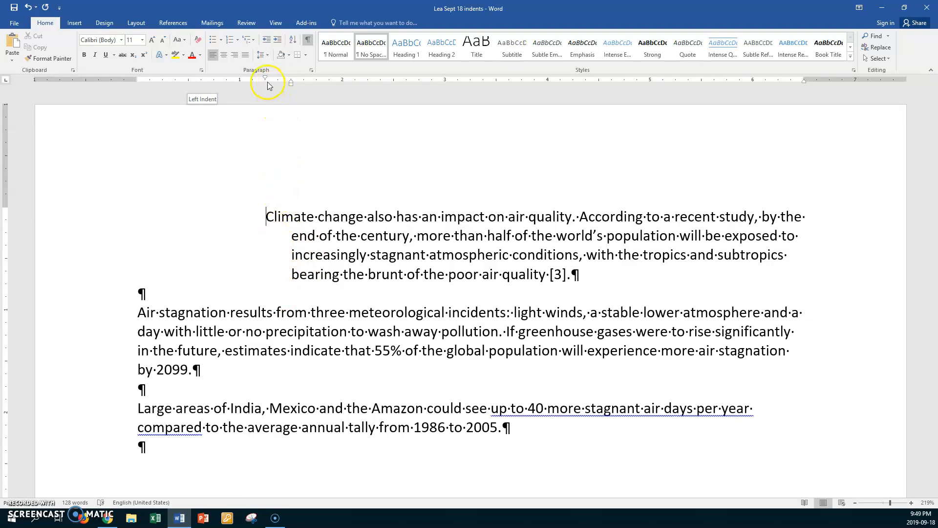
pyautogui.moveTo(266, 78); pyautogui.dragTo(241, 83)
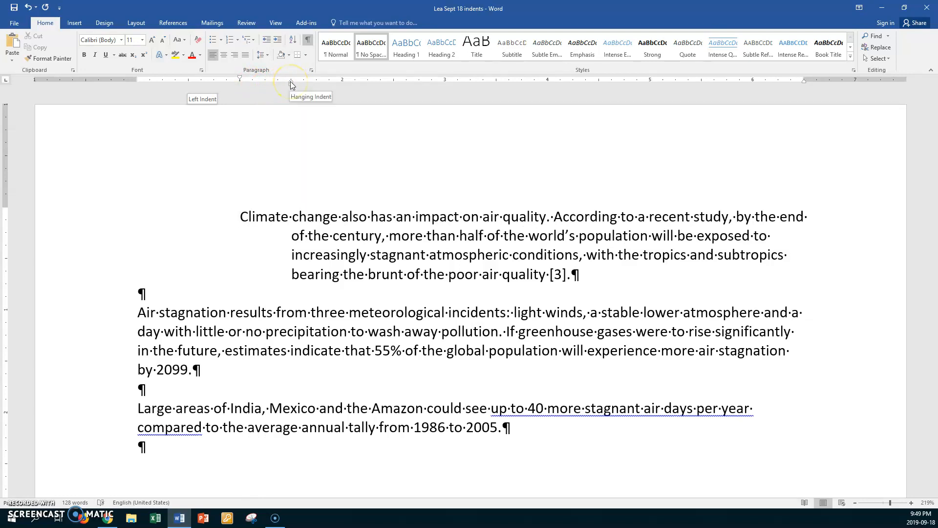
# Step: Set the first paragraph's hanging indent to 0.5 inch, its first line to the left margin, and its right indent to the 6-inch mark
pyautogui.moveTo(291, 81); pyautogui.dragTo(189, 87)
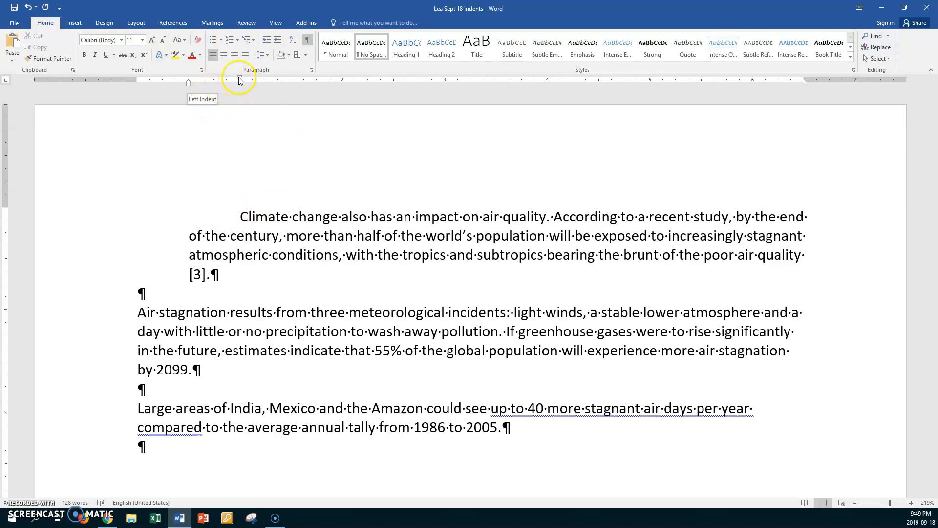
pyautogui.moveTo(241, 81)
pyautogui.mouseDown()
pyautogui.moveTo(137, 87)
pyautogui.moveTo(187, 83)
pyautogui.mouseUp()
pyautogui.click(162, 86)
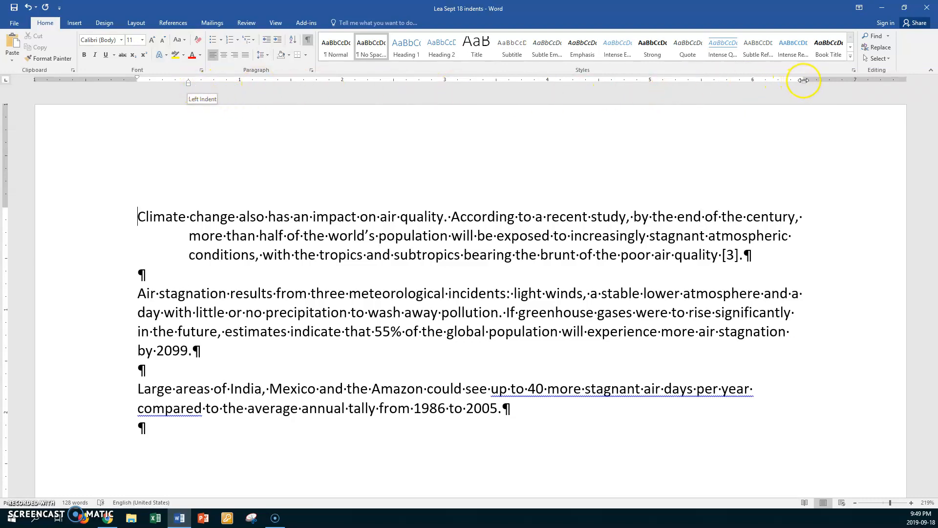
pyautogui.moveTo(804, 84); pyautogui.dragTo(753, 84)
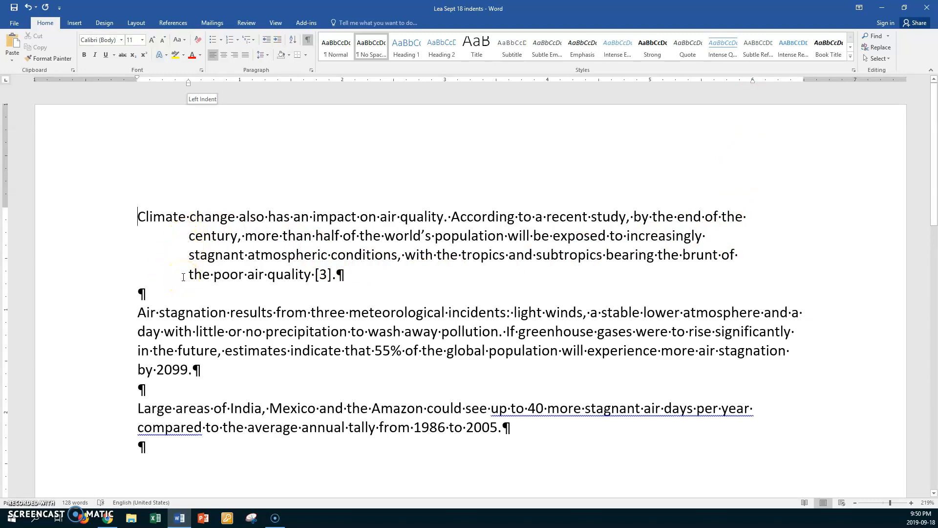
# Step: Indent the second paragraph on both sides, with its left indent at 1 inch and its right indent at the 5.5-inch mark
pyautogui.click(177, 311)
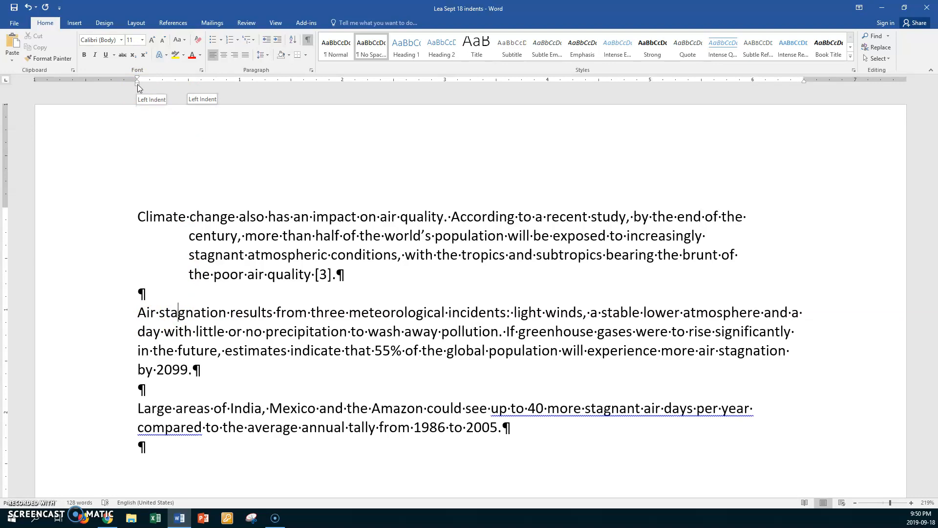
pyautogui.moveTo(137, 84); pyautogui.dragTo(239, 83)
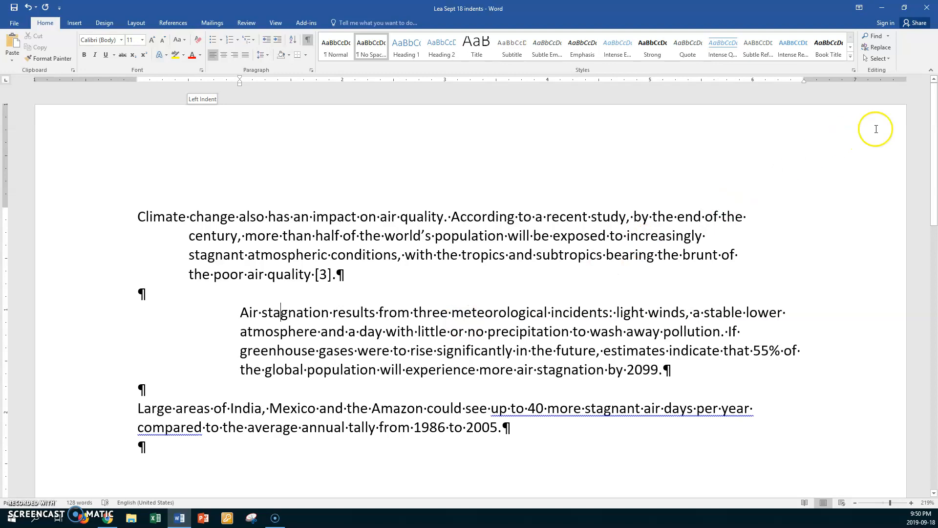
pyautogui.moveTo(805, 85); pyautogui.dragTo(701, 85)
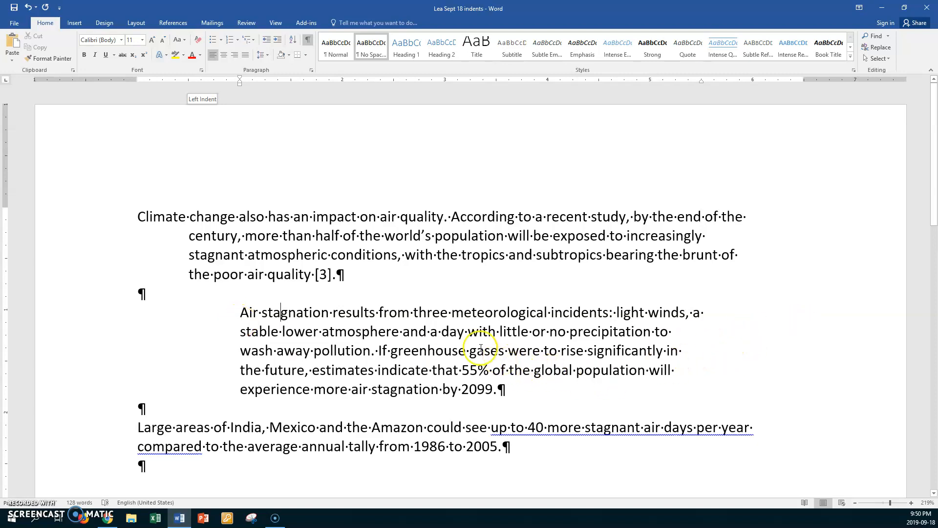
# Step: Copy the second paragraph's formatting onto the third paragraph, starting "Large areas of India", with Format Painter
pyautogui.click(426, 313)
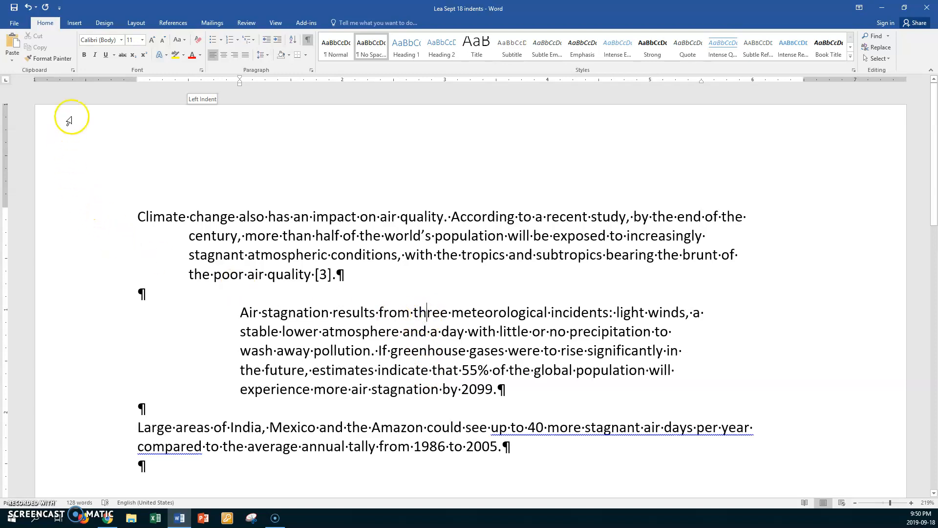
pyautogui.click(54, 58)
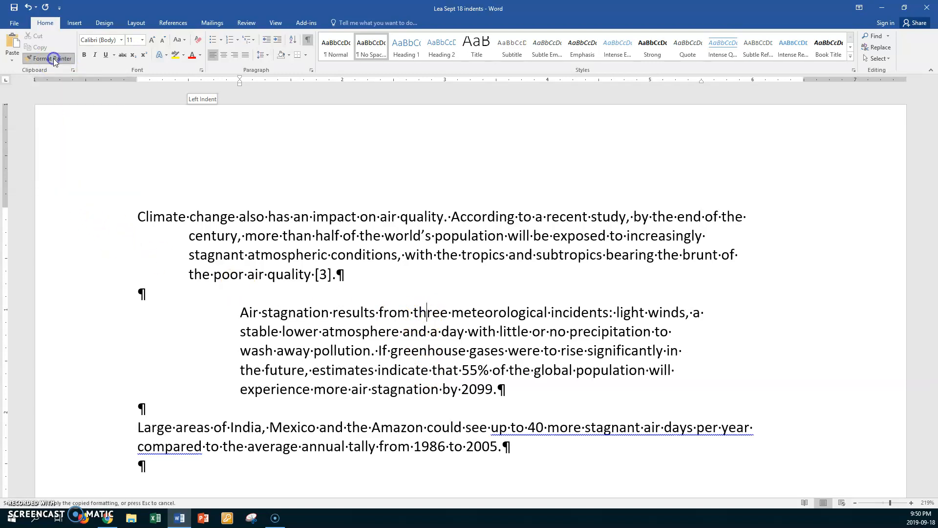
pyautogui.moveTo(122, 427); pyautogui.dragTo(122, 444)
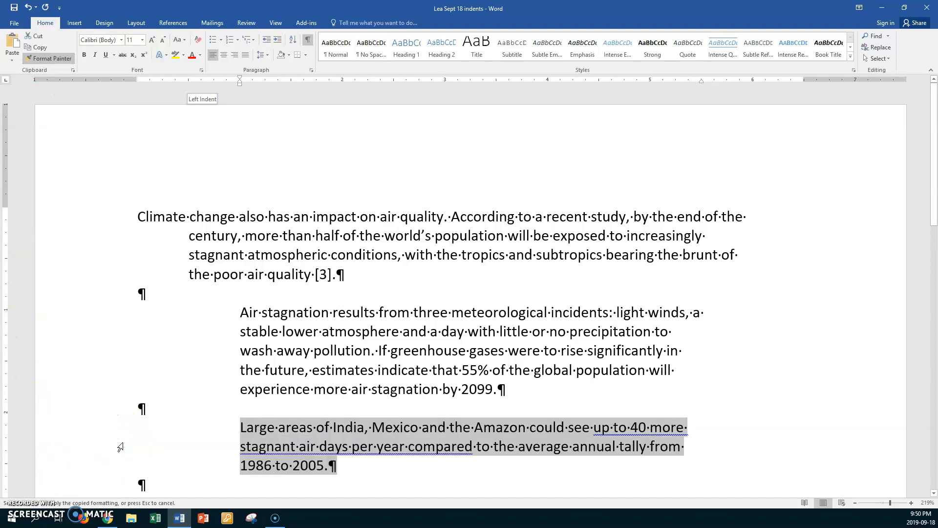
# Step: Apply the second paragraph's copied formatting to the first paragraph, starting "Climate change", and turn off Format Painter
pyautogui.moveTo(116, 215); pyautogui.dragTo(104, 270)
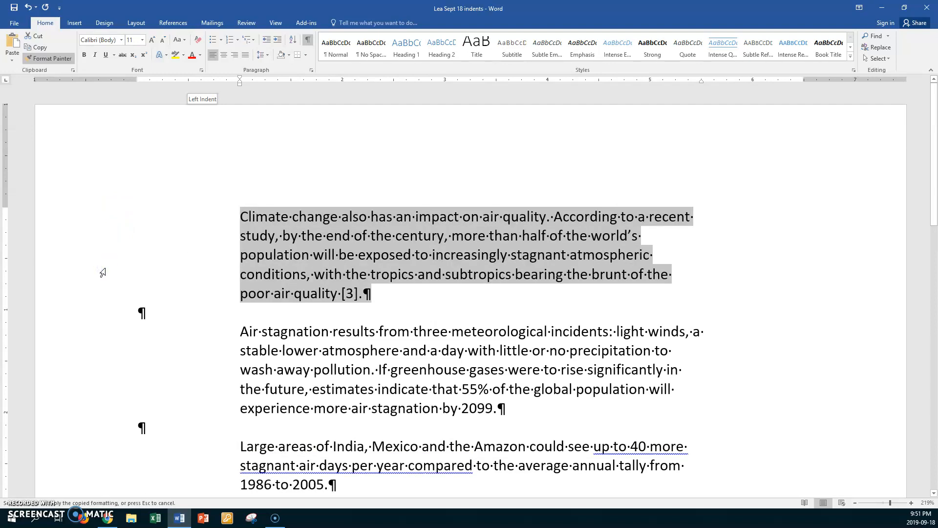
pyautogui.click(54, 58)
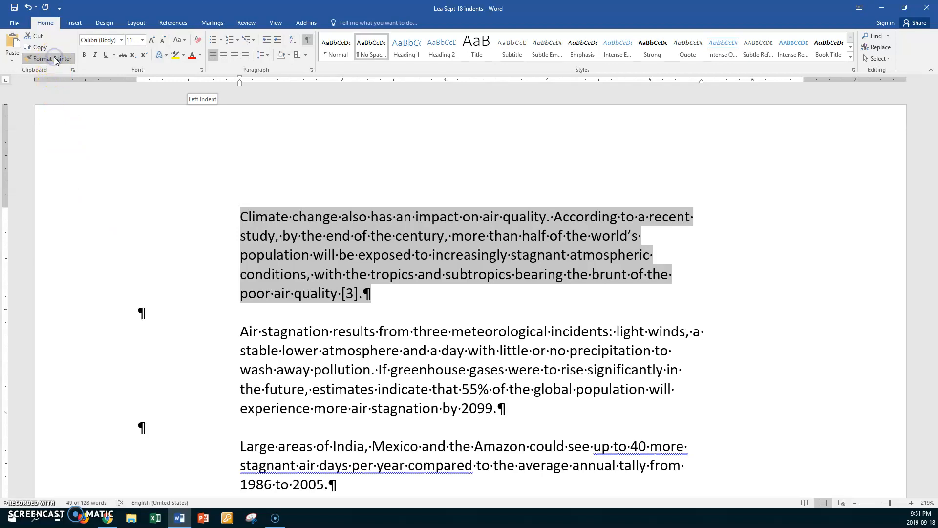
pyautogui.click(51, 62)
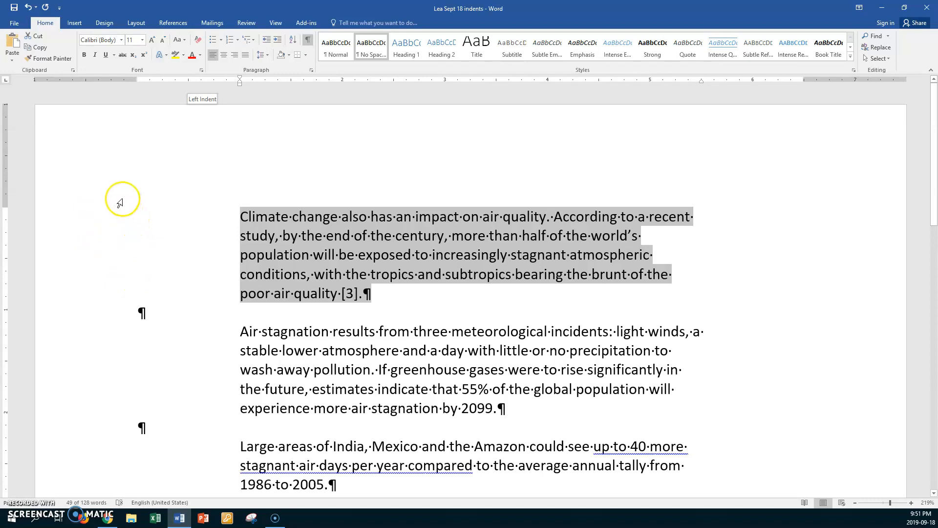
# Step: Select all three paragraphs and move their left indent to 0.5 inch and on to 0, and their right indent to 6 and on to 6.5 inches
pyautogui.moveTo(115, 205); pyautogui.dragTo(104, 479)
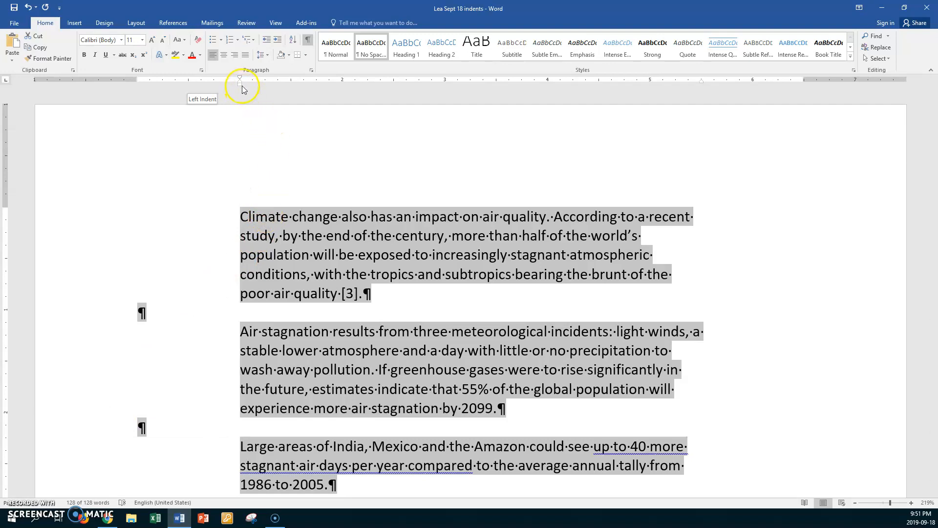
pyautogui.moveTo(241, 85); pyautogui.dragTo(189, 84)
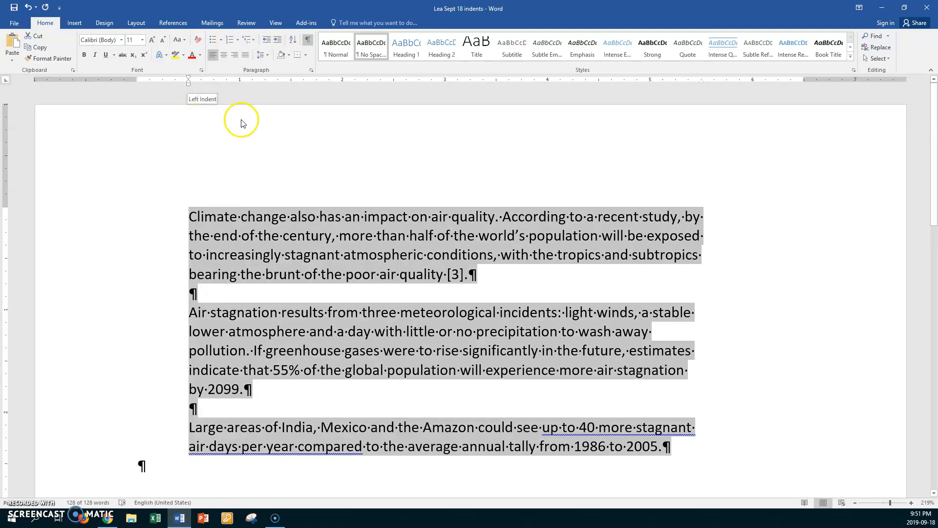
pyautogui.moveTo(702, 85); pyautogui.dragTo(751, 86)
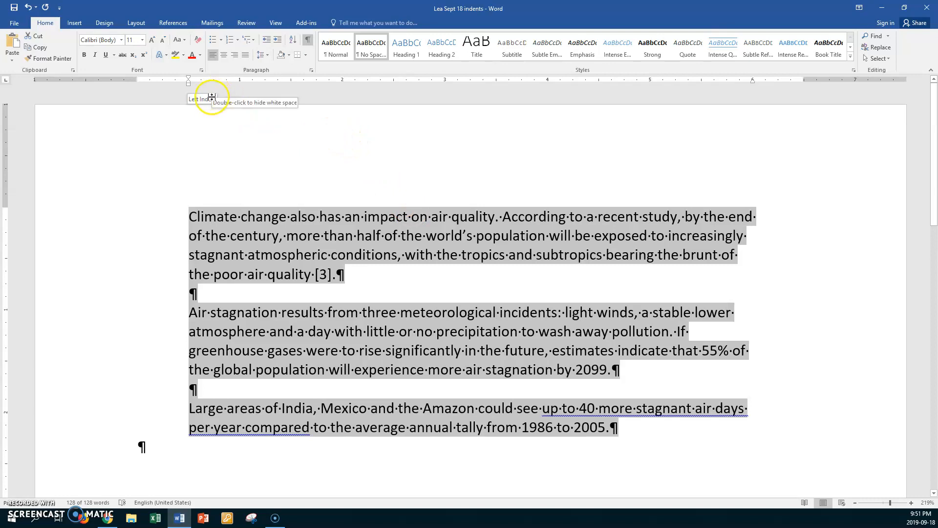
pyautogui.moveTo(190, 87); pyautogui.dragTo(137, 86)
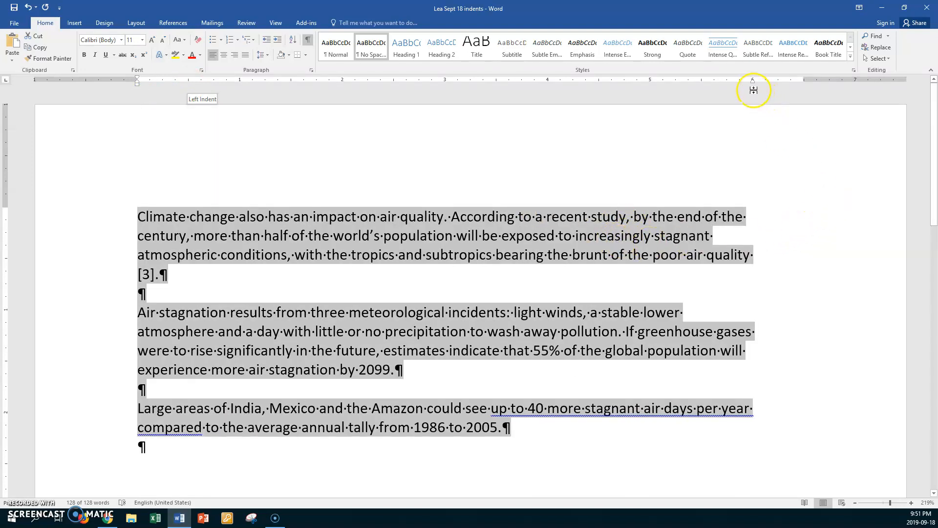
pyautogui.moveTo(753, 81); pyautogui.dragTo(801, 84)
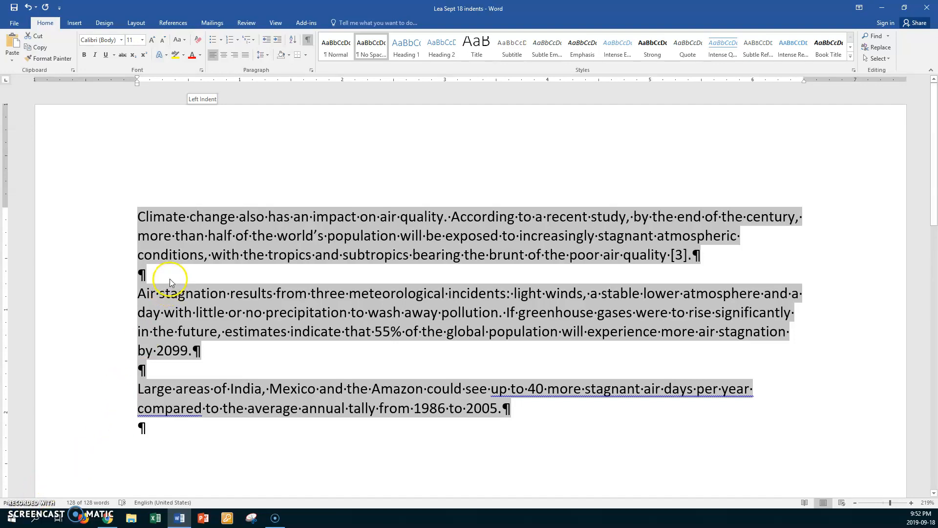
# Step: Format the three selected paragraphs as a bulleted list with the arrowhead bullet
pyautogui.click(223, 40)
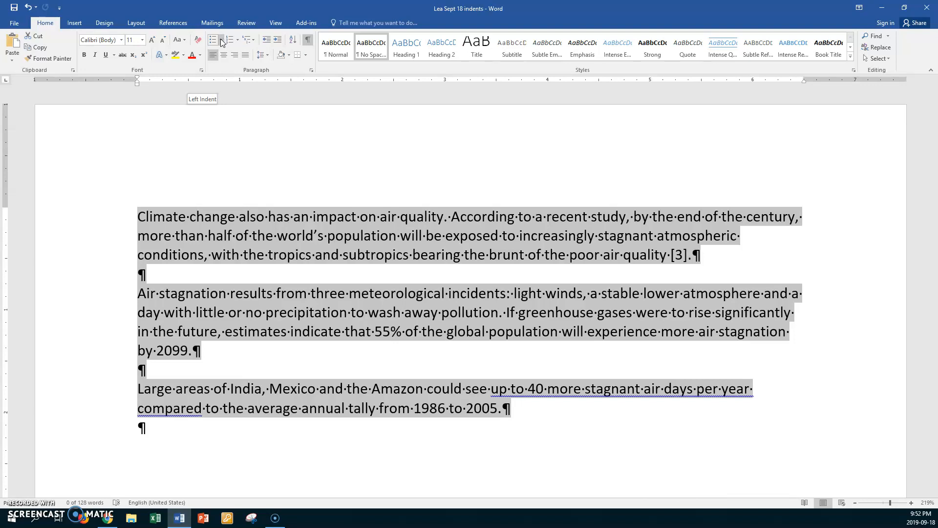
pyautogui.click(222, 40)
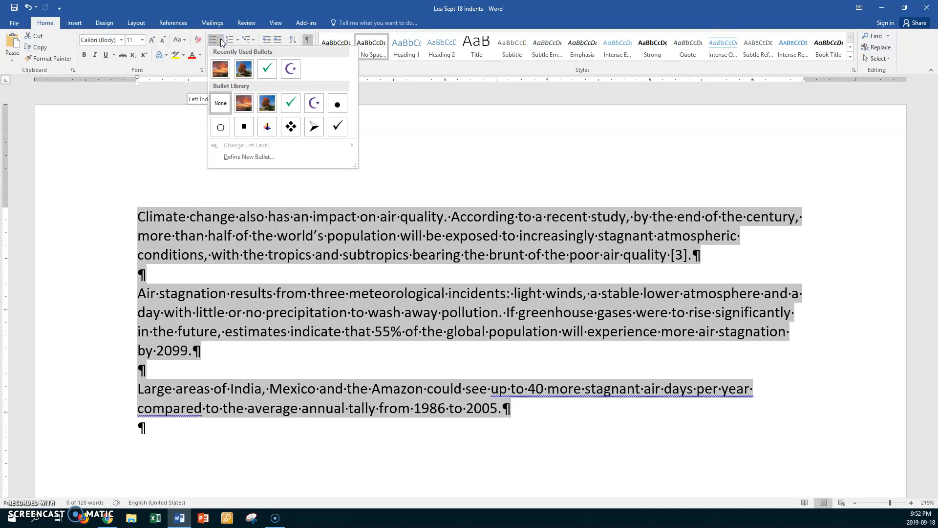
pyautogui.click(315, 127)
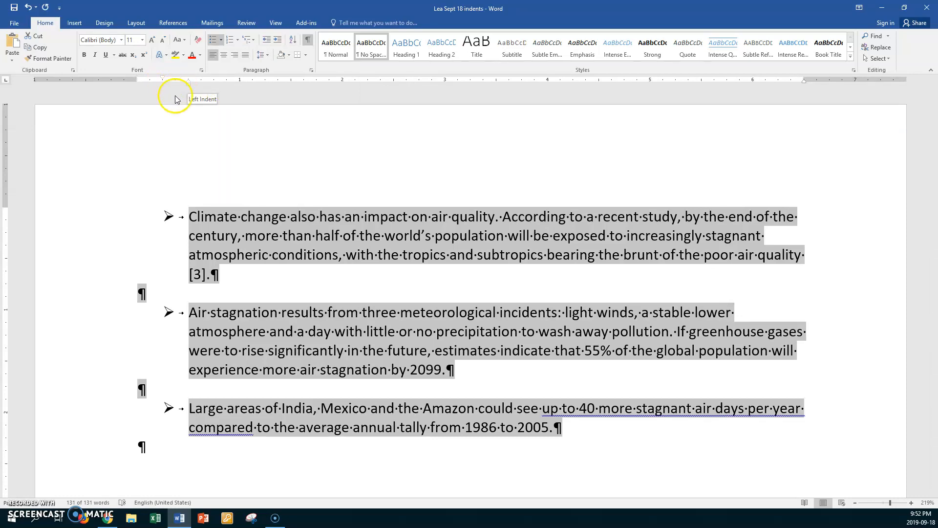
# Step: Set the first bulleted paragraph's left indent to 0.25 inch with its bullet at the margin, and copy its formatting onto the other two with Format Painter
pyautogui.click(238, 215)
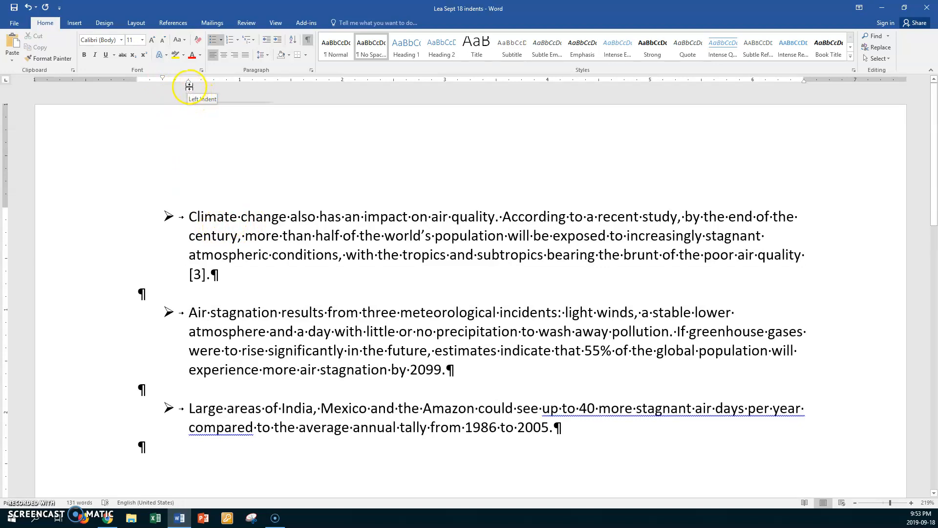
pyautogui.moveTo(189, 87); pyautogui.dragTo(164, 90)
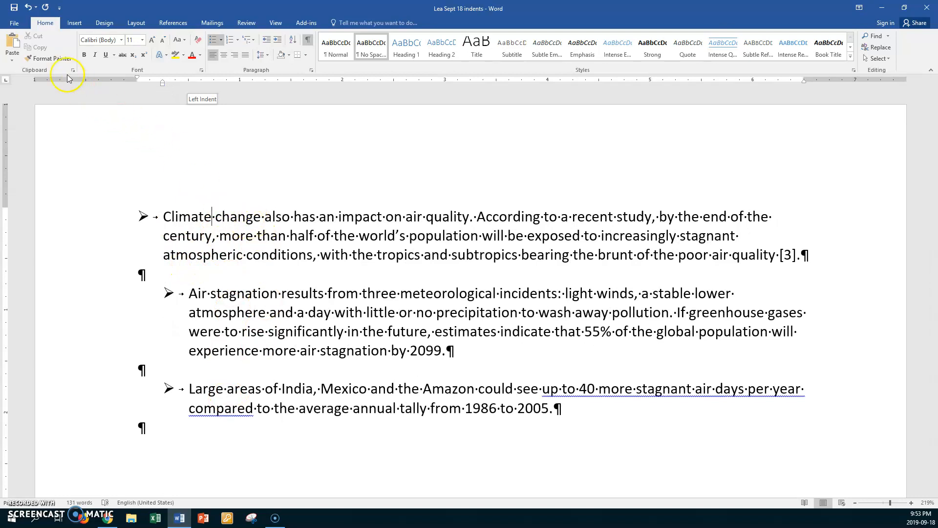
pyautogui.click(60, 58)
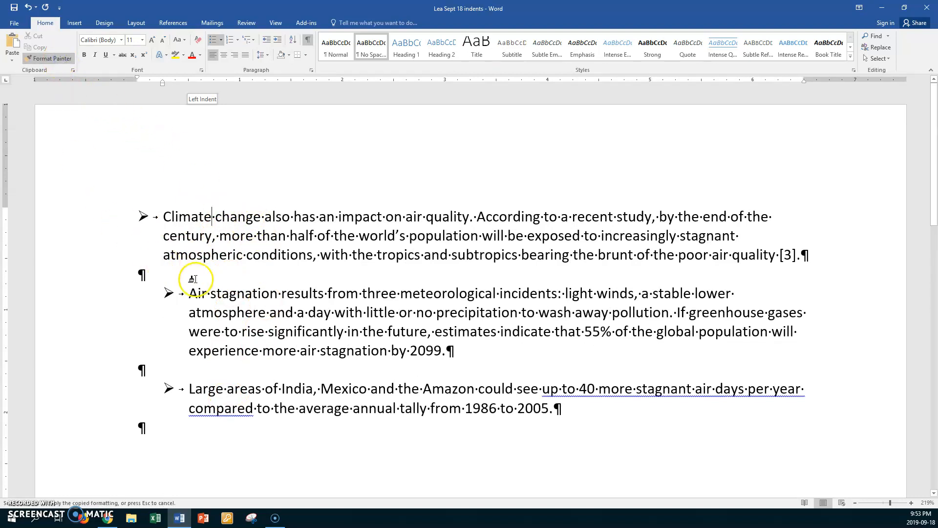
pyautogui.moveTo(133, 298); pyautogui.dragTo(130, 347)
pyautogui.moveTo(124, 390); pyautogui.dragTo(125, 410)
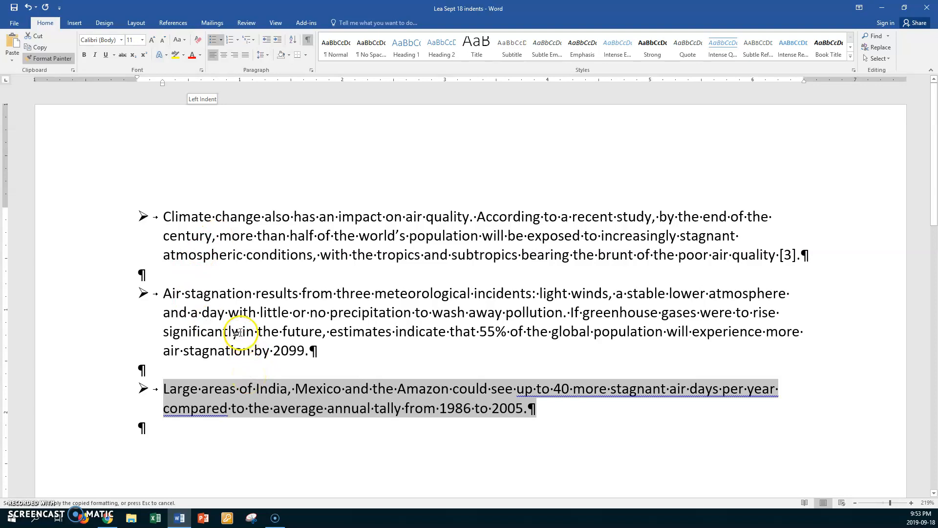
pyautogui.click(56, 59)
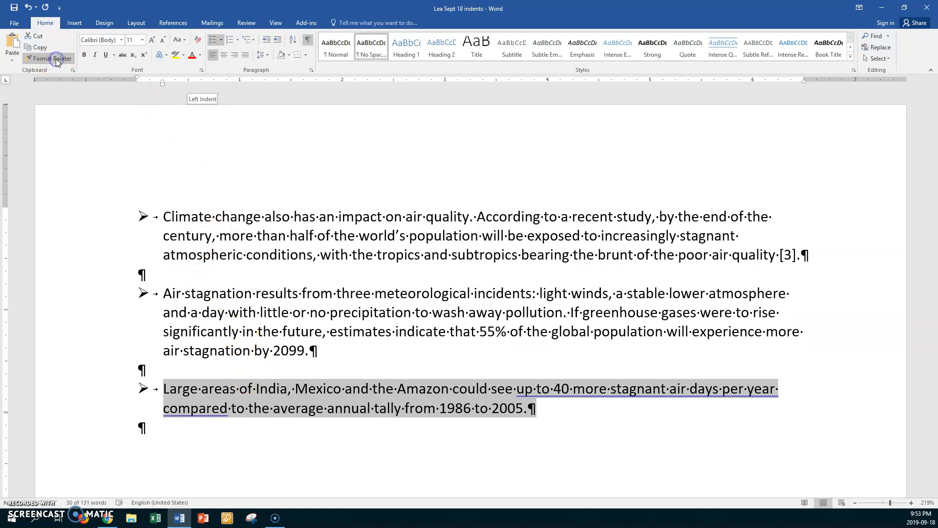
pyautogui.click(327, 352)
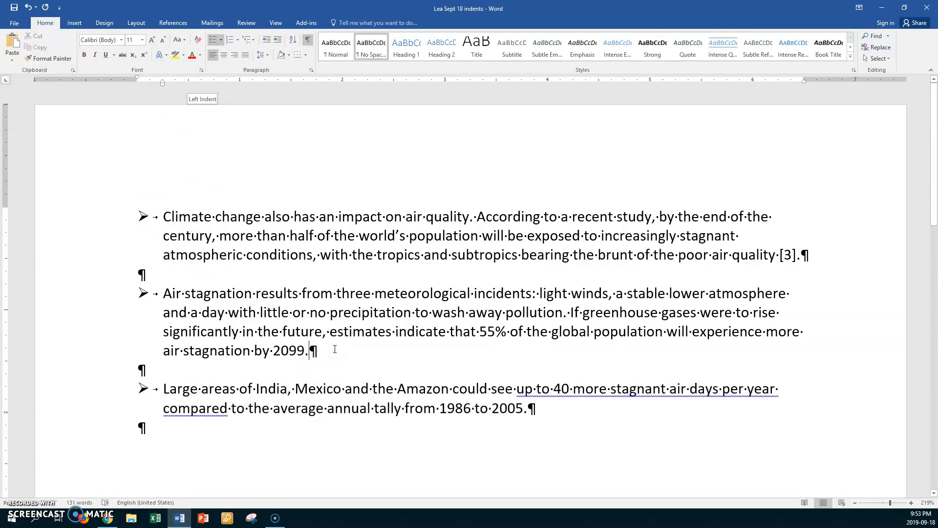